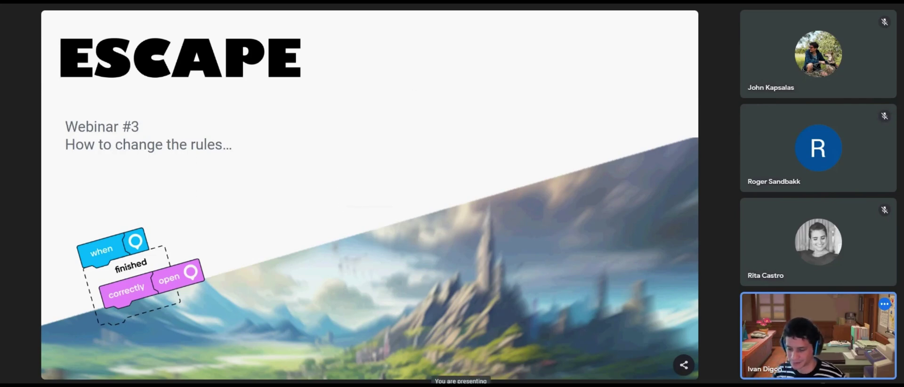
Switch the meeting presentation to sharing the Loquiz browser tab.
{"action": "left_click", "coordinate": [466, 368]}
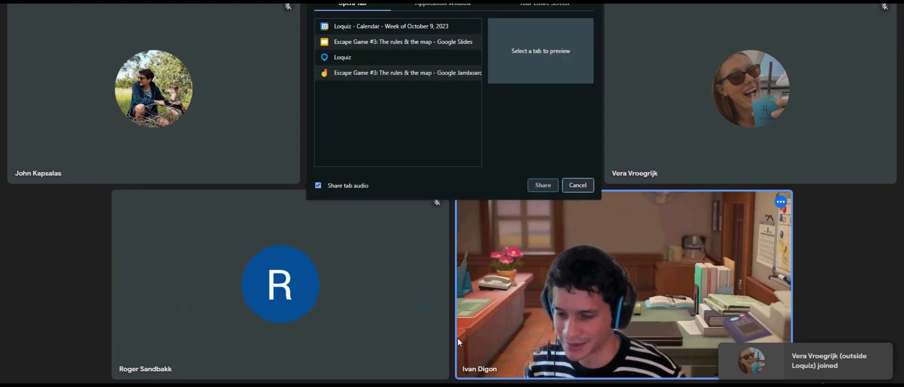
{"action": "left_click", "coordinate": [389, 41]}
{"action": "left_click", "coordinate": [391, 57]}
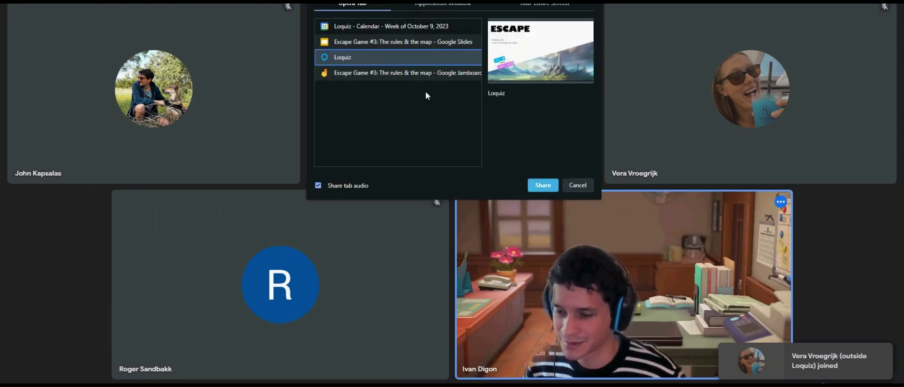
{"action": "left_click", "coordinate": [535, 187]}
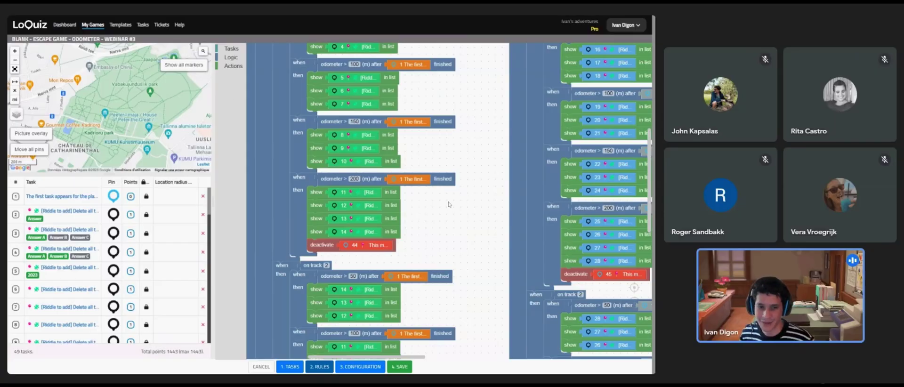
Look over all columns of rule blocks in the escape game's rules workspace.
{"action": "scroll", "coordinate": [449, 206], "scroll_direction": "down", "scroll_amount": 2}
{"action": "scroll", "coordinate": [449, 206], "scroll_direction": "down", "scroll_amount": 2}
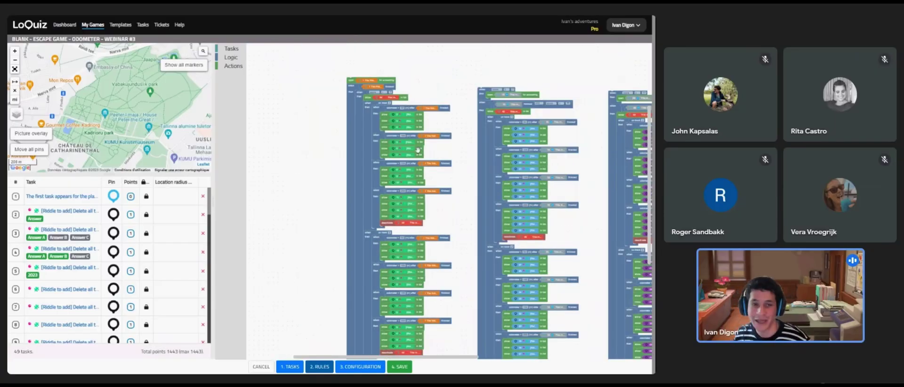
{"action": "scroll", "coordinate": [262, 147], "scroll_direction": "down", "scroll_amount": 2}
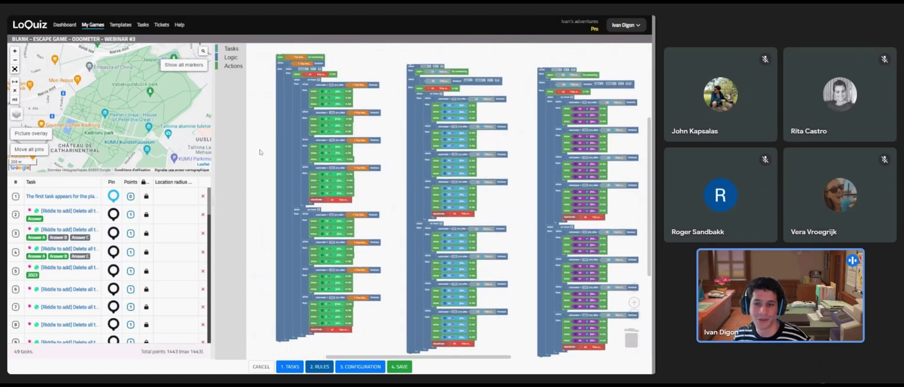
{"action": "scroll", "coordinate": [244, 156], "scroll_direction": "up", "scroll_amount": 1}
{"action": "scroll", "coordinate": [257, 160], "scroll_direction": "down", "scroll_amount": 1}
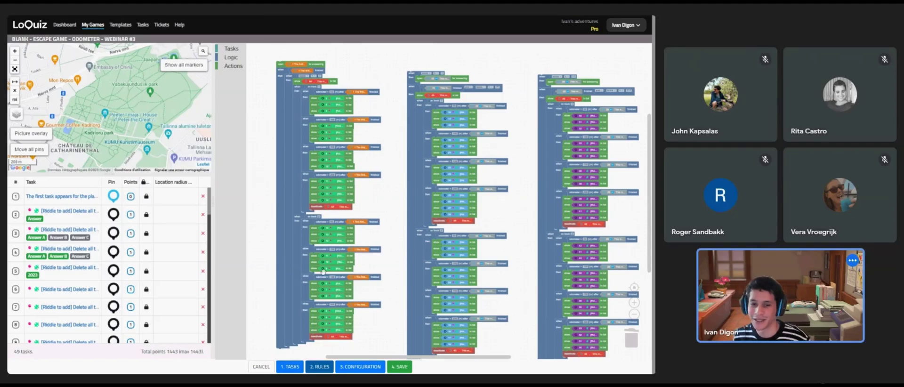
{"action": "scroll", "coordinate": [351, 213], "scroll_direction": "up", "scroll_amount": 3}
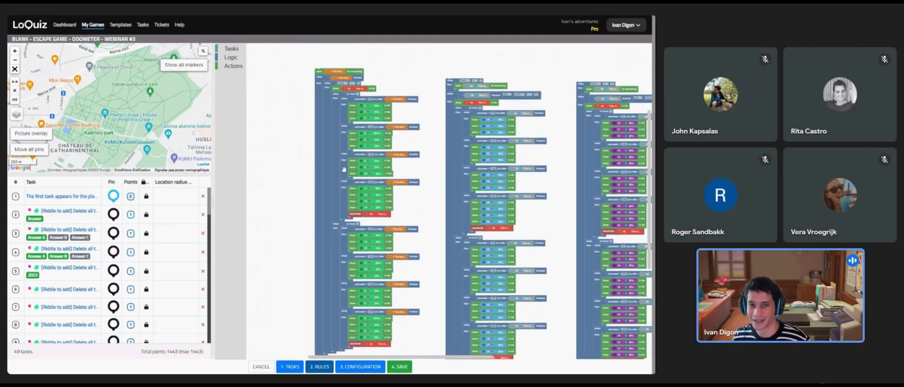
Examine the first column's rules for both tracks and the riddles each odometer condition shows in the list.
{"action": "left_click", "coordinate": [354, 60]}
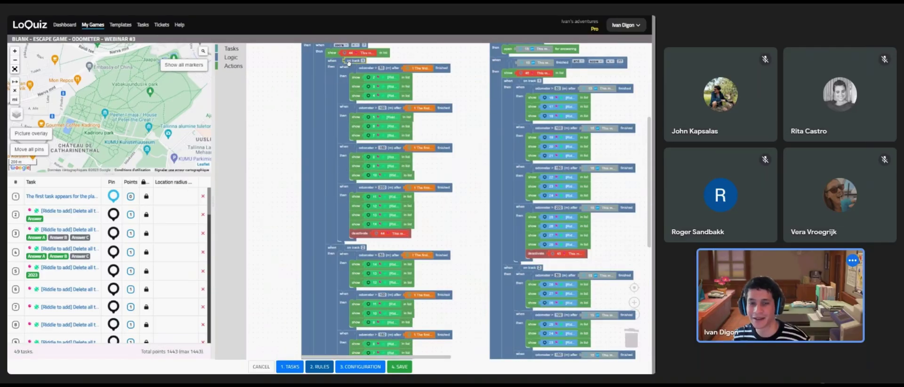
{"action": "left_click", "coordinate": [355, 248]}
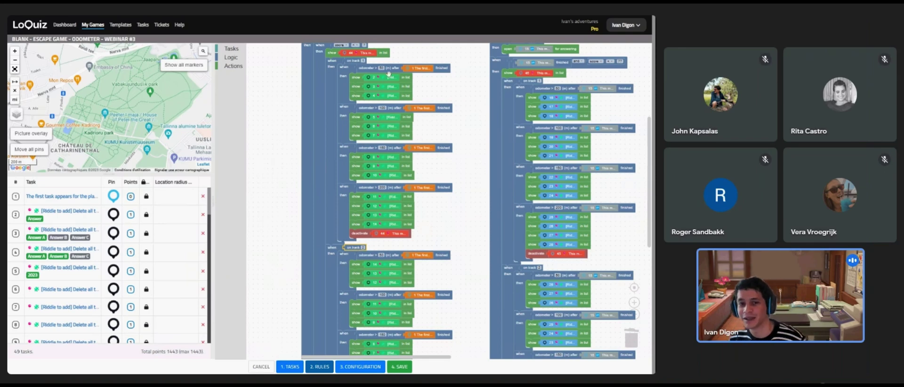
{"action": "left_click", "coordinate": [387, 77]}
{"action": "left_click", "coordinate": [393, 264]}
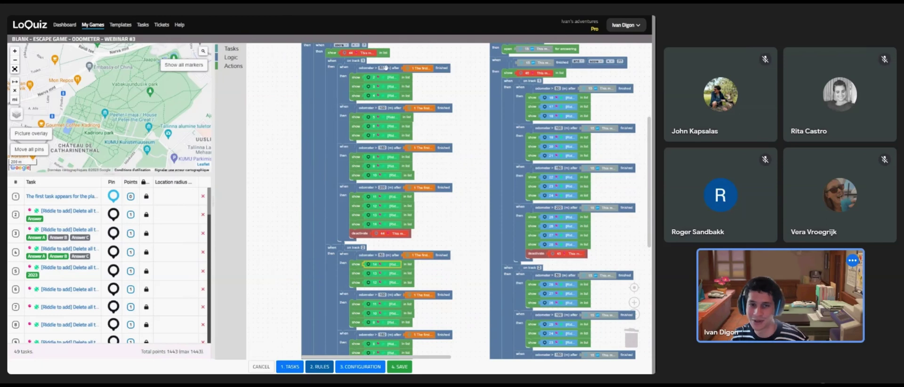
{"action": "left_click", "coordinate": [392, 77]}
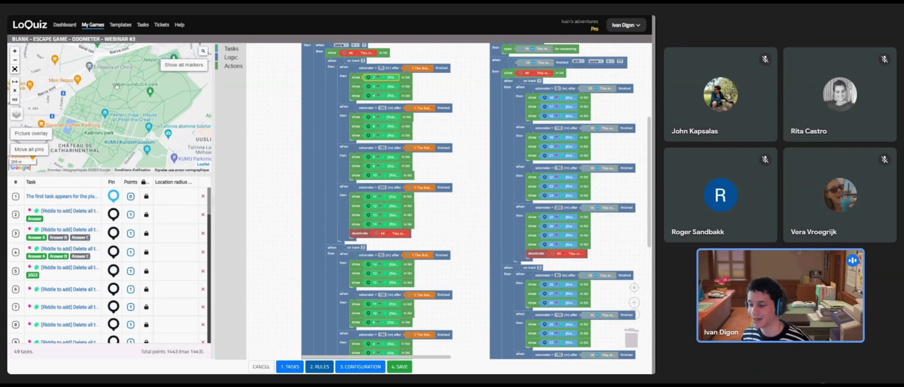
{"action": "left_click", "coordinate": [387, 85]}
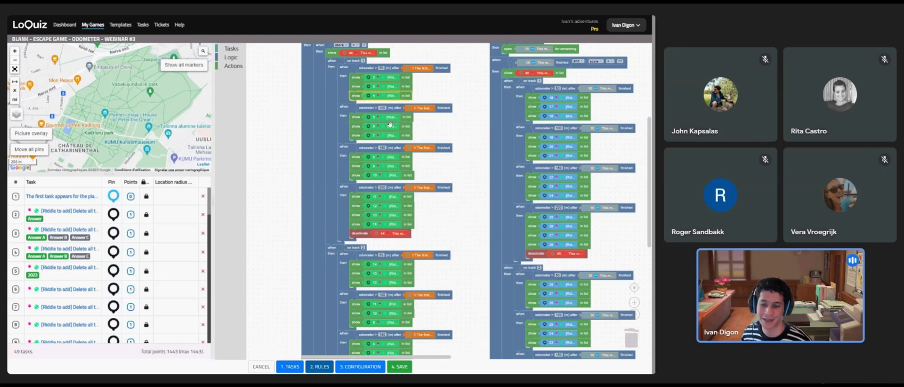
{"action": "left_click", "coordinate": [392, 126]}
{"action": "left_click", "coordinate": [393, 135]}
{"action": "left_click", "coordinate": [394, 157]}
{"action": "left_click", "coordinate": [396, 174]}
Review the neighbouring rule columns and compare the first odometer condition of both tracks in the first column, down to its end.
{"action": "scroll", "coordinate": [284, 141], "scroll_direction": "up", "scroll_amount": 2}
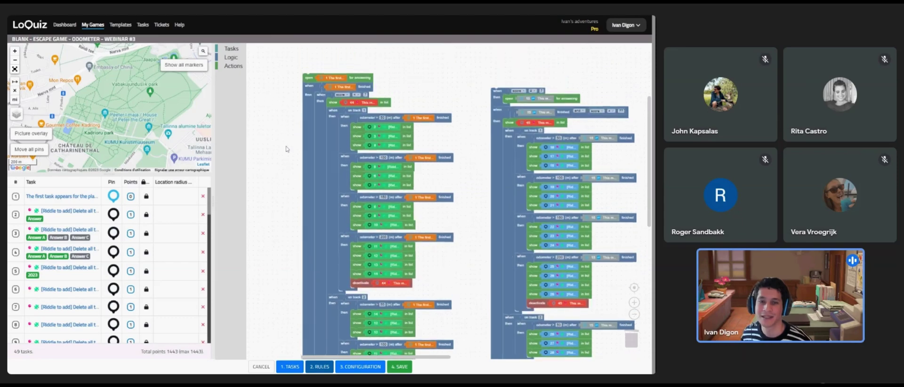
{"action": "left_click_drag", "start_coordinate": [272, 149], "coordinate": [117, 136]}
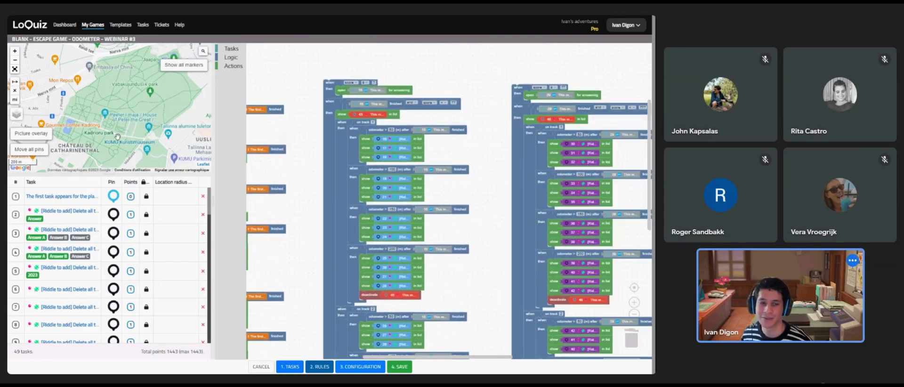
{"action": "left_click_drag", "start_coordinate": [250, 122], "coordinate": [424, 124]}
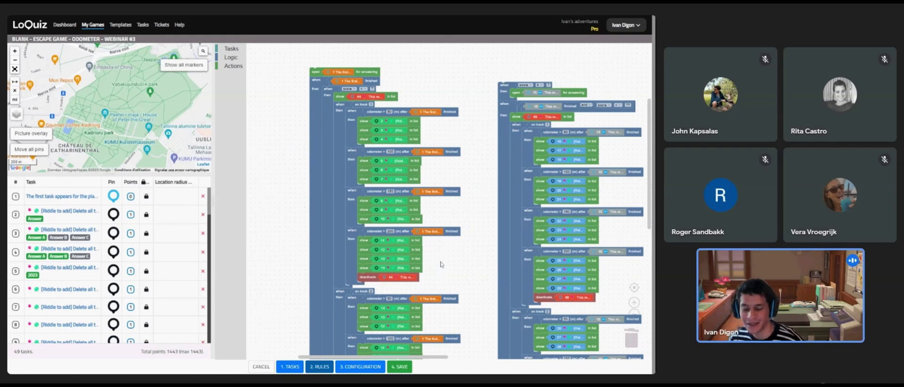
{"action": "scroll", "coordinate": [441, 261], "scroll_direction": "down", "scroll_amount": 1}
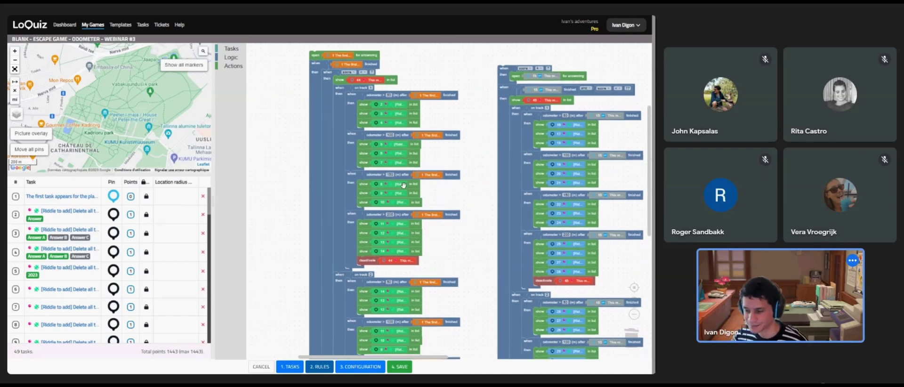
{"action": "left_click", "coordinate": [397, 104]}
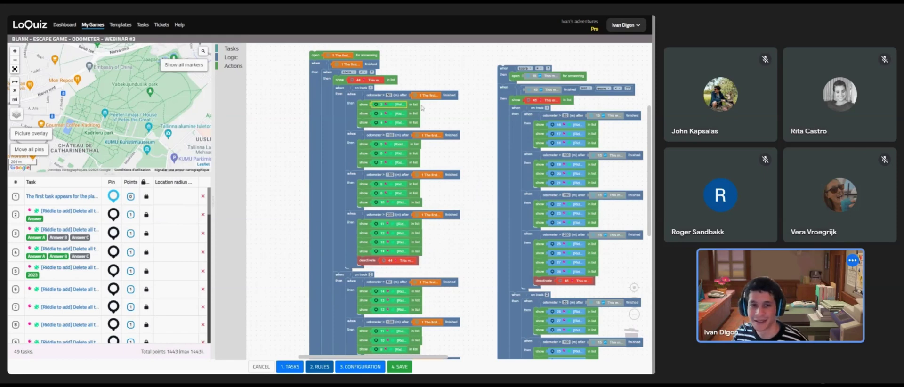
{"action": "left_click", "coordinate": [400, 92]}
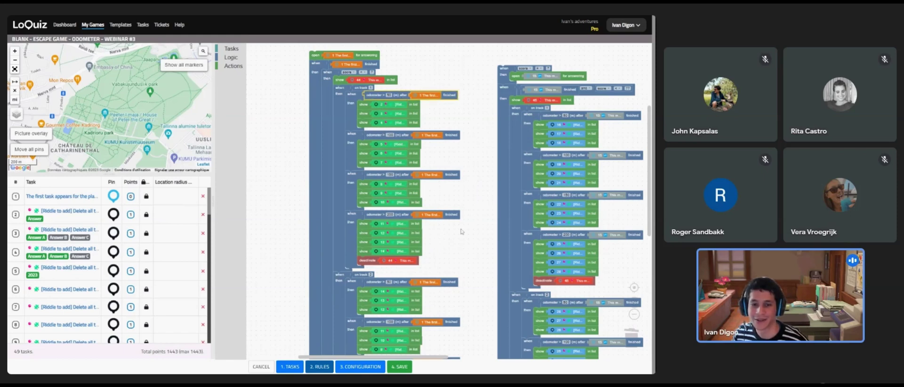
{"action": "scroll", "coordinate": [463, 191], "scroll_direction": "down", "scroll_amount": 3}
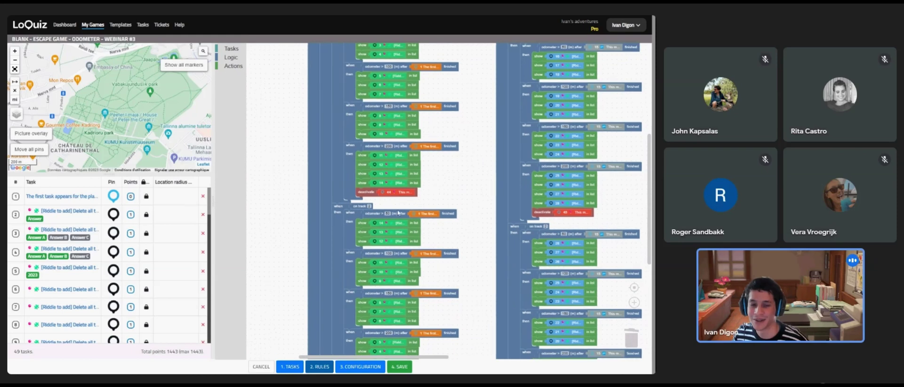
{"action": "left_click", "coordinate": [395, 214]}
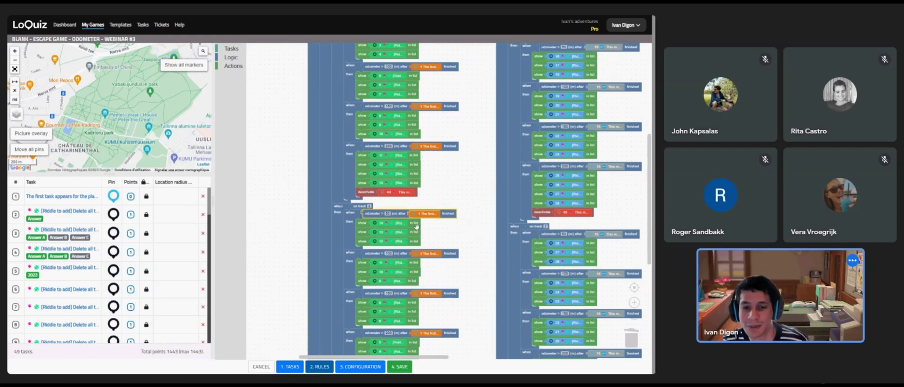
{"action": "left_click", "coordinate": [416, 225]}
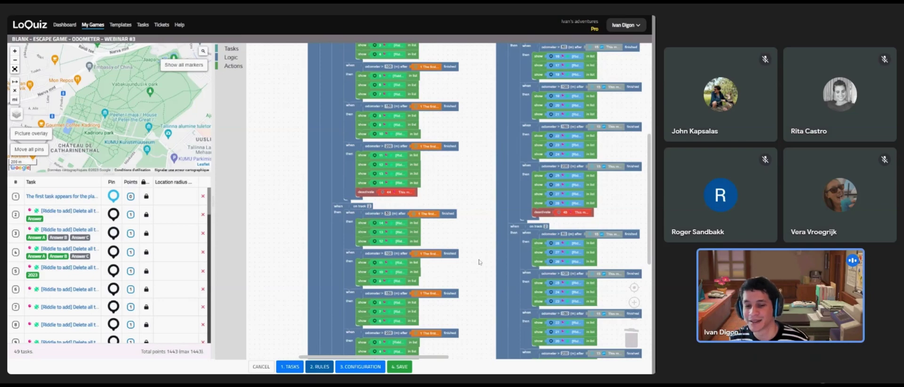
{"action": "left_click_drag", "start_coordinate": [480, 262], "coordinate": [464, 190]}
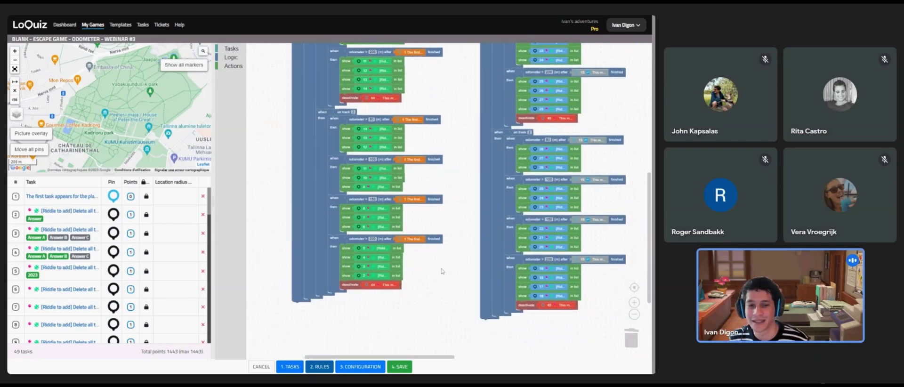
{"action": "scroll", "coordinate": [439, 268], "scroll_direction": "up", "scroll_amount": 5}
{"action": "scroll", "coordinate": [442, 124], "scroll_direction": "up", "scroll_amount": 5}
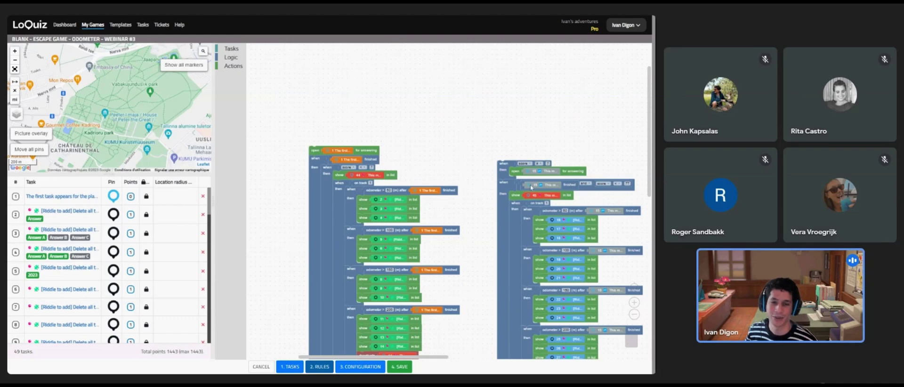
Inspect the score and task-finished conditions at the head of the first and second rule columns, comparing them with the third column.
{"action": "left_click", "coordinate": [335, 182]}
{"action": "left_click", "coordinate": [327, 174]}
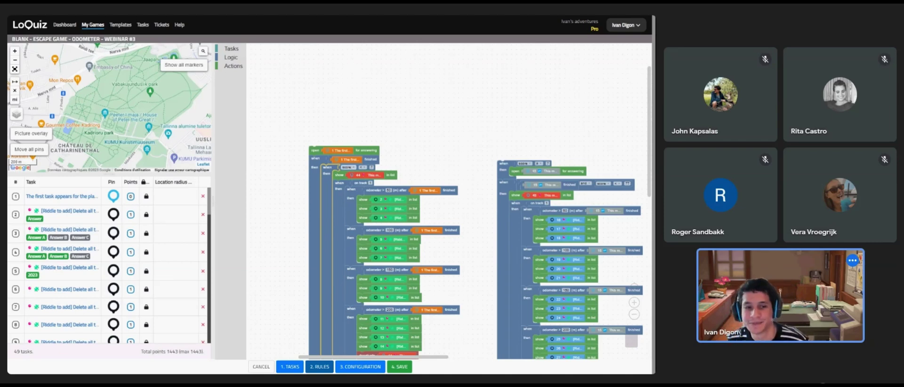
{"action": "left_click", "coordinate": [502, 168]}
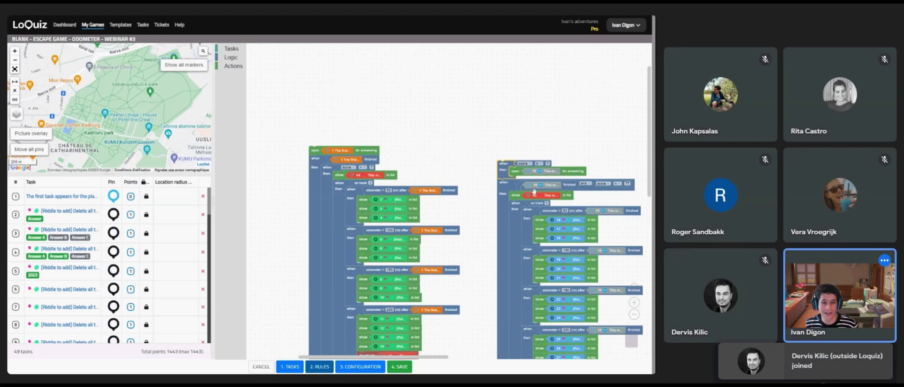
{"action": "scroll", "coordinate": [446, 180], "scroll_direction": "down", "scroll_amount": 3}
{"action": "scroll", "coordinate": [446, 180], "scroll_direction": "right", "scroll_amount": 3}
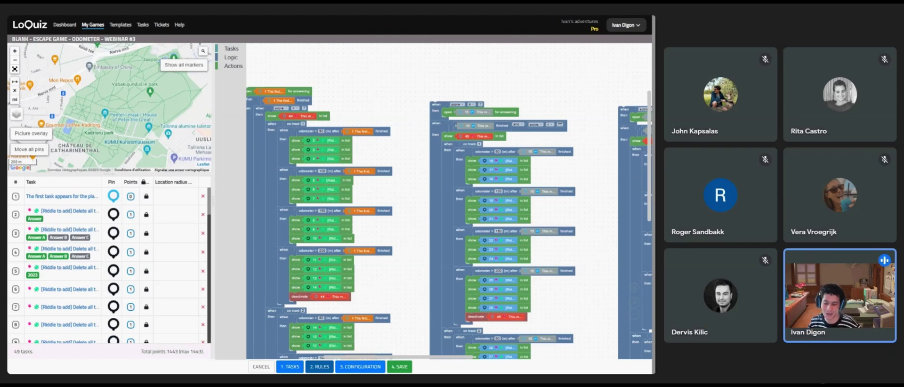
{"action": "left_click_drag", "start_coordinate": [589, 216], "coordinate": [411, 178]}
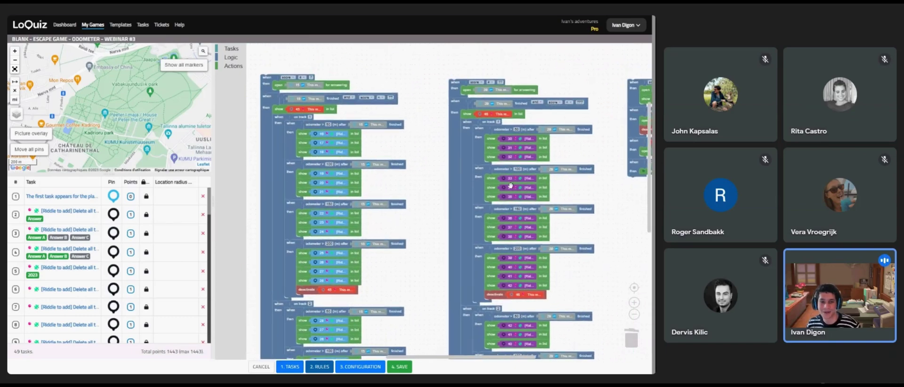
{"action": "left_click_drag", "start_coordinate": [369, 55], "coordinate": [474, 69]}
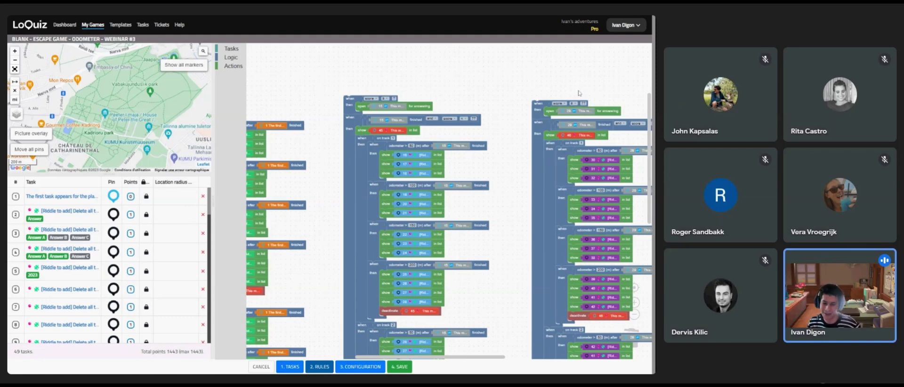
{"action": "scroll", "coordinate": [554, 76], "scroll_direction": "right", "scroll_amount": 1}
{"action": "scroll", "coordinate": [554, 76], "scroll_direction": "right", "scroll_amount": 2}
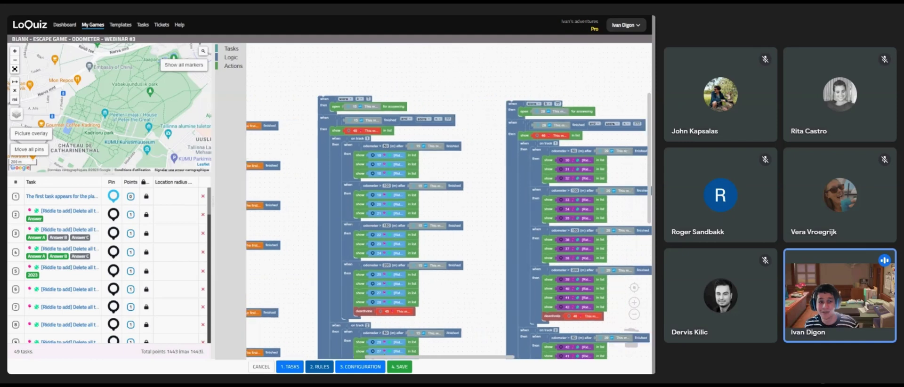
{"action": "left_click", "coordinate": [546, 104]}
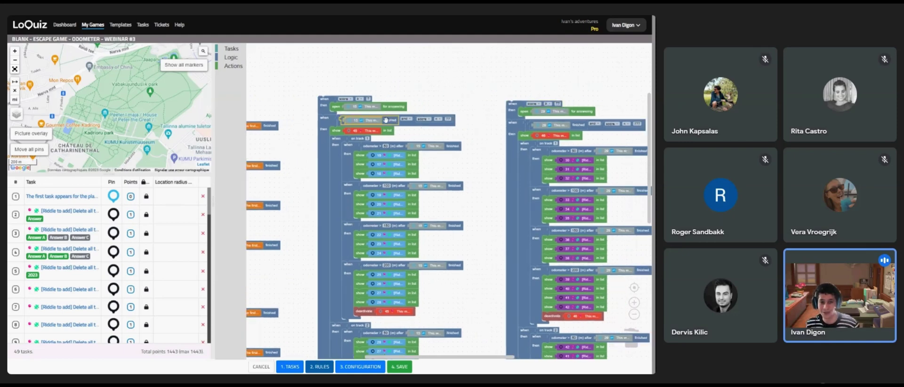
{"action": "left_click", "coordinate": [333, 119]}
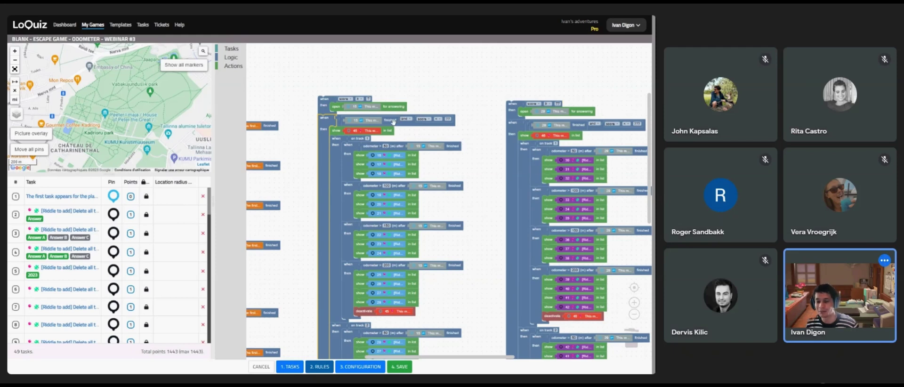
{"action": "left_click", "coordinate": [393, 121]}
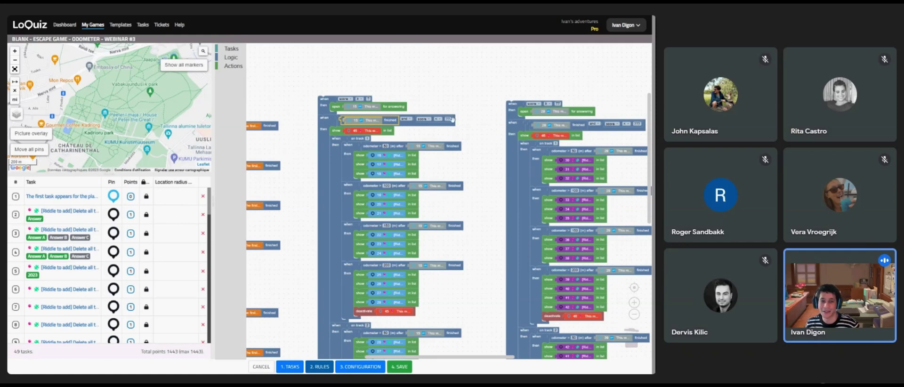
{"action": "left_click", "coordinate": [449, 118]}
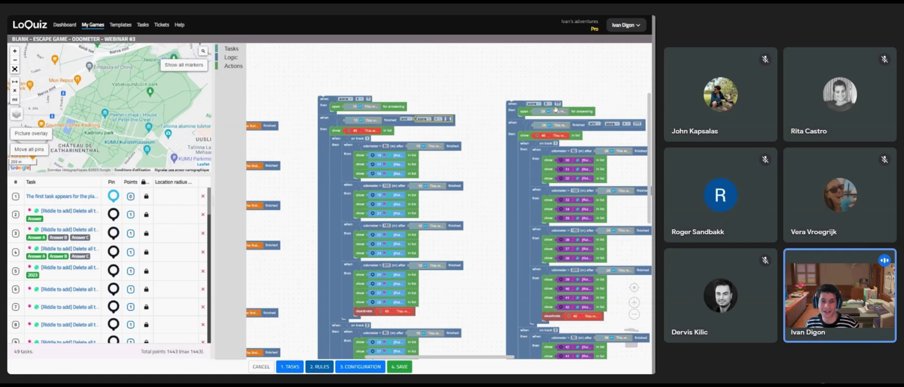
Examine the three riddles shown by the first odometer rule in the purple third column.
{"action": "left_click_drag", "start_coordinate": [569, 88], "coordinate": [462, 128]}
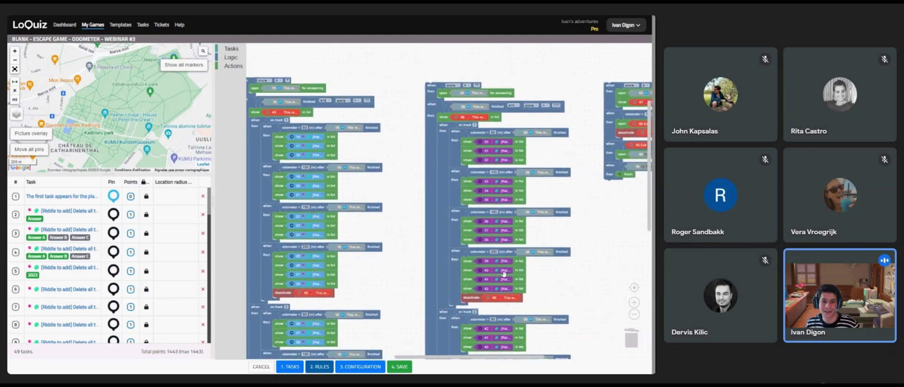
{"action": "left_click", "coordinate": [502, 142]}
{"action": "left_click", "coordinate": [501, 151]}
{"action": "left_click", "coordinate": [500, 160]}
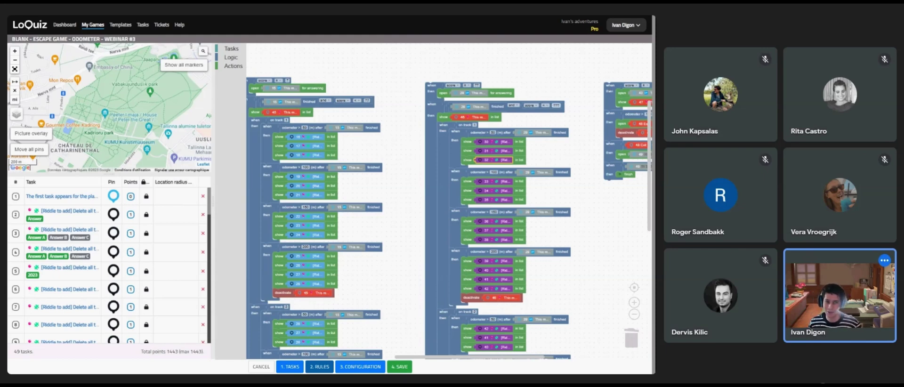
Inspect the score condition heading the purple rule column and review its odometer rules for both tracks.
{"action": "left_click", "coordinate": [557, 103]}
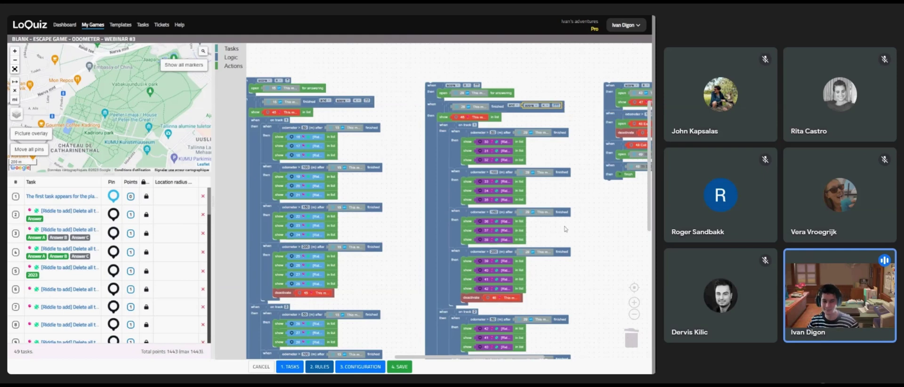
{"action": "scroll", "coordinate": [567, 208], "scroll_direction": "down", "scroll_amount": 4}
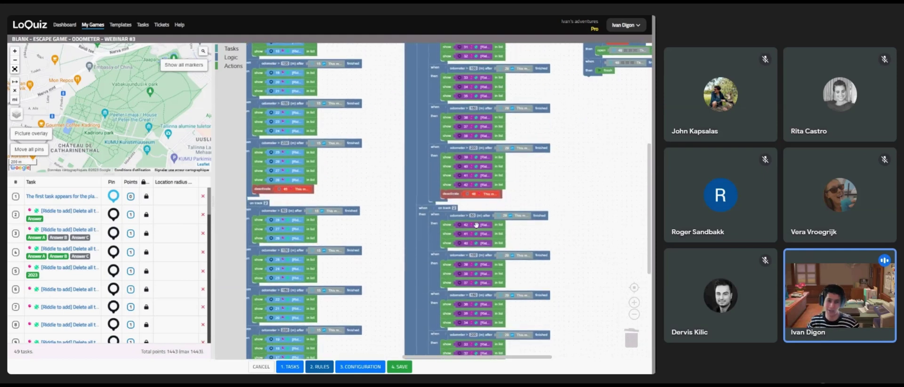
{"action": "scroll", "coordinate": [566, 212], "scroll_direction": "up", "scroll_amount": 1}
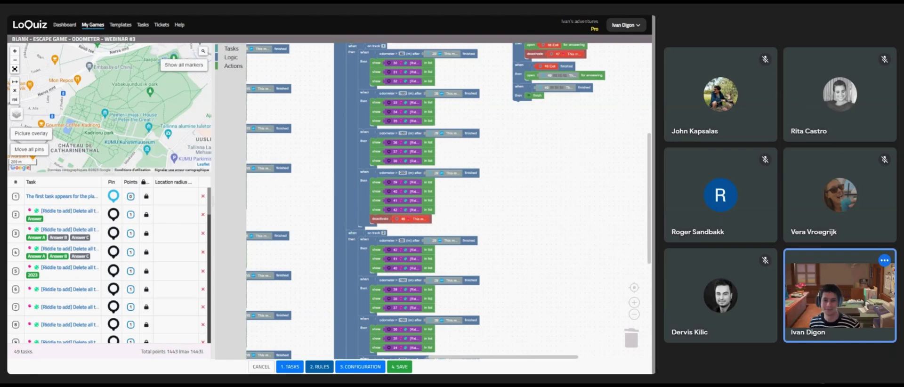
Examine the last rule column's score, odometer, exit and finish rules alongside the final tasks 41 to 49 in the task list.
{"action": "left_click_drag", "start_coordinate": [599, 183], "coordinate": [564, 240]}
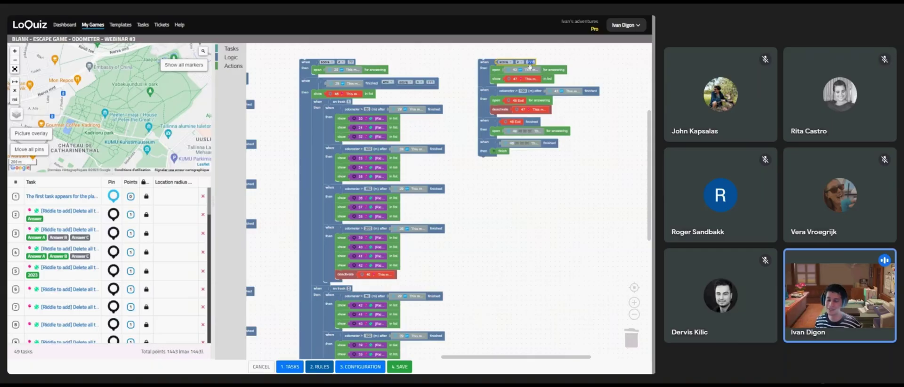
{"action": "mouse_move", "coordinate": [530, 65]}
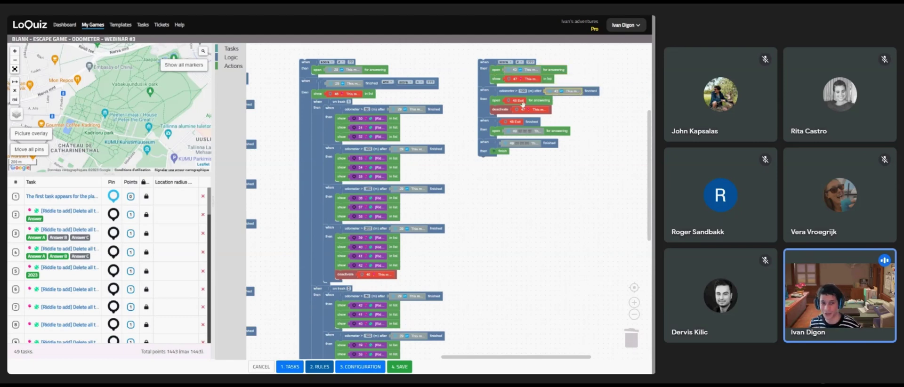
{"action": "scroll", "coordinate": [65, 202], "scroll_direction": "down", "scroll_amount": 15}
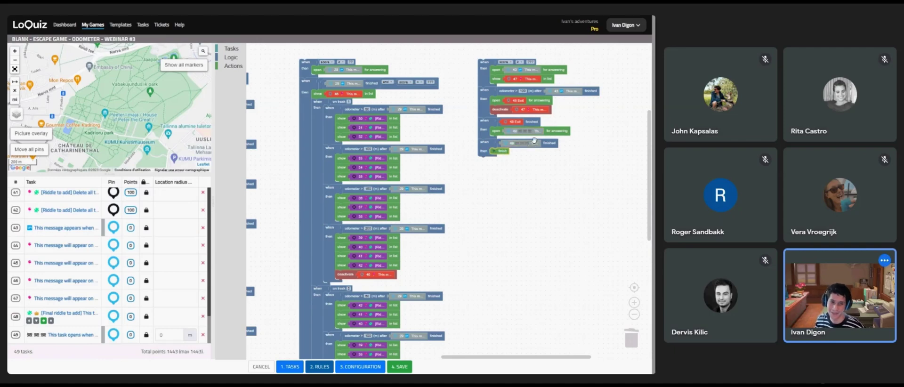
{"action": "left_click", "coordinate": [543, 130]}
{"action": "left_click", "coordinate": [500, 151]}
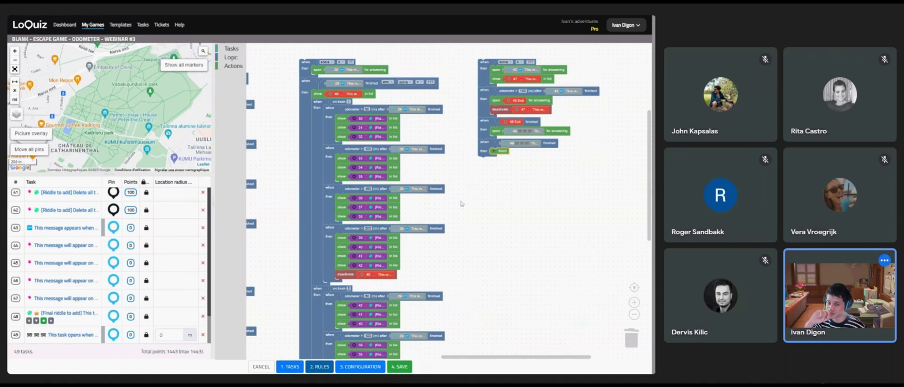
Go back to the green and blue rule columns and review their opening conditions and odometer rules.
{"action": "left_click_drag", "start_coordinate": [452, 205], "coordinate": [523, 189]}
{"action": "scroll", "coordinate": [527, 189], "scroll_direction": "left", "scroll_amount": 5}
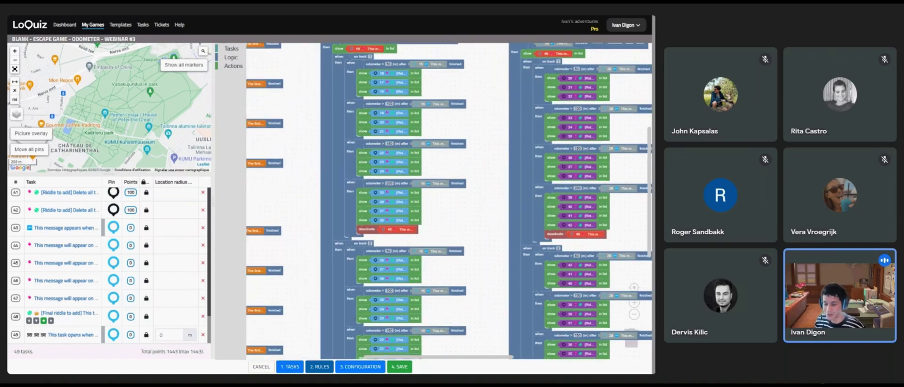
{"action": "scroll", "coordinate": [537, 218], "scroll_direction": "up", "scroll_amount": 2}
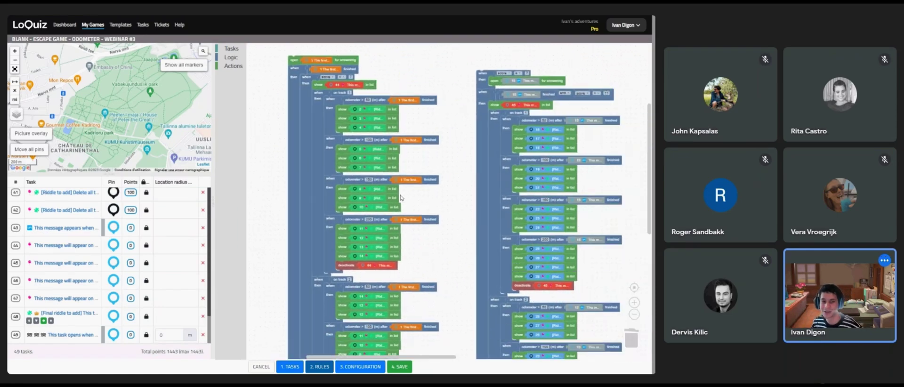
{"action": "scroll", "coordinate": [414, 216], "scroll_direction": "left", "scroll_amount": 1}
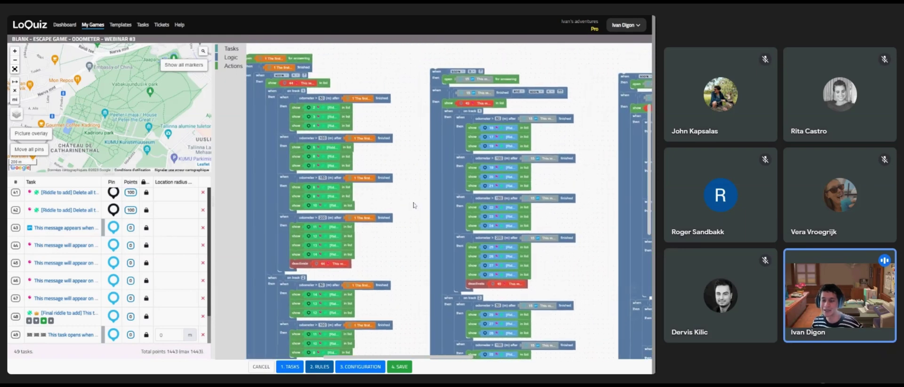